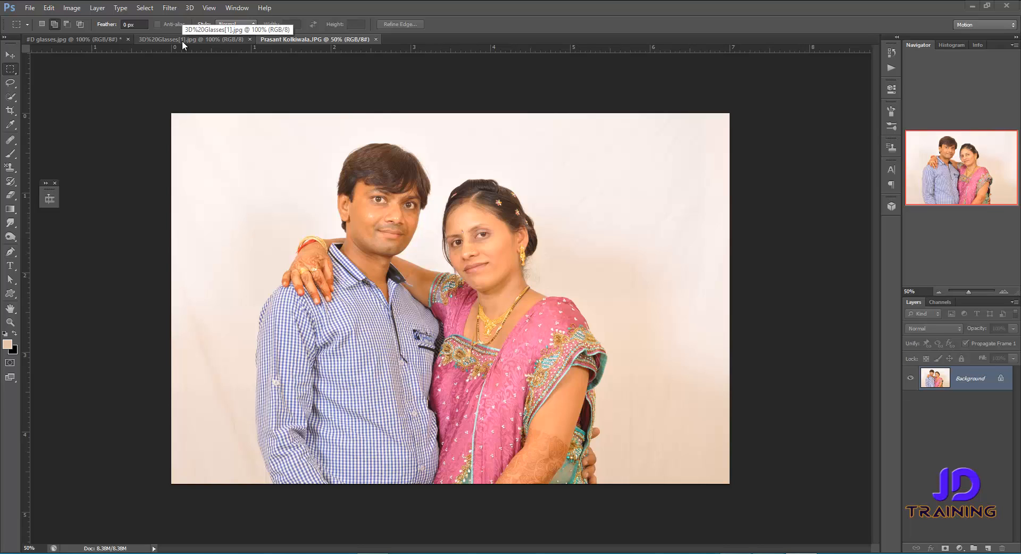
# - Look over the two 3D glasses reference images and return to the couple's photo
pyautogui.click(86, 40)
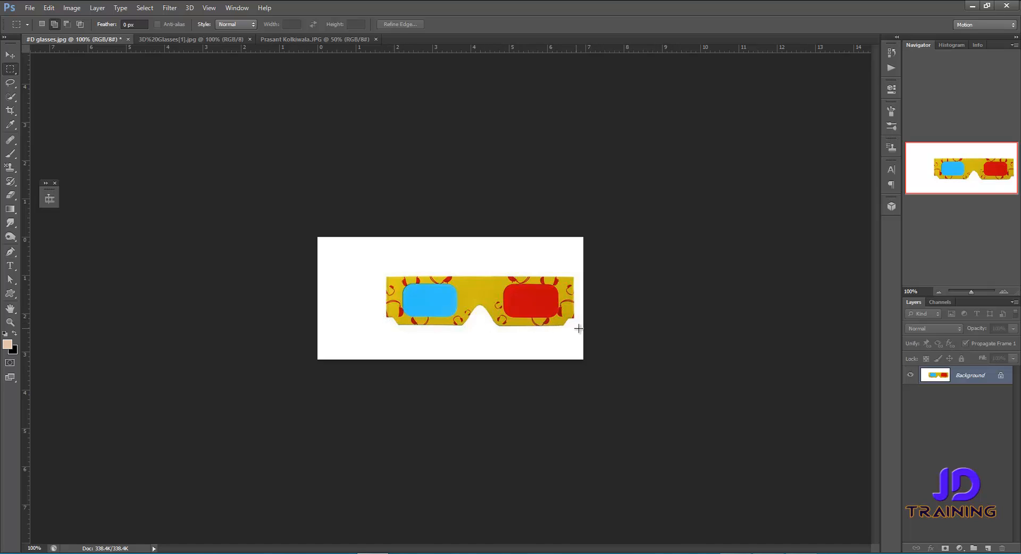
pyautogui.click(180, 40)
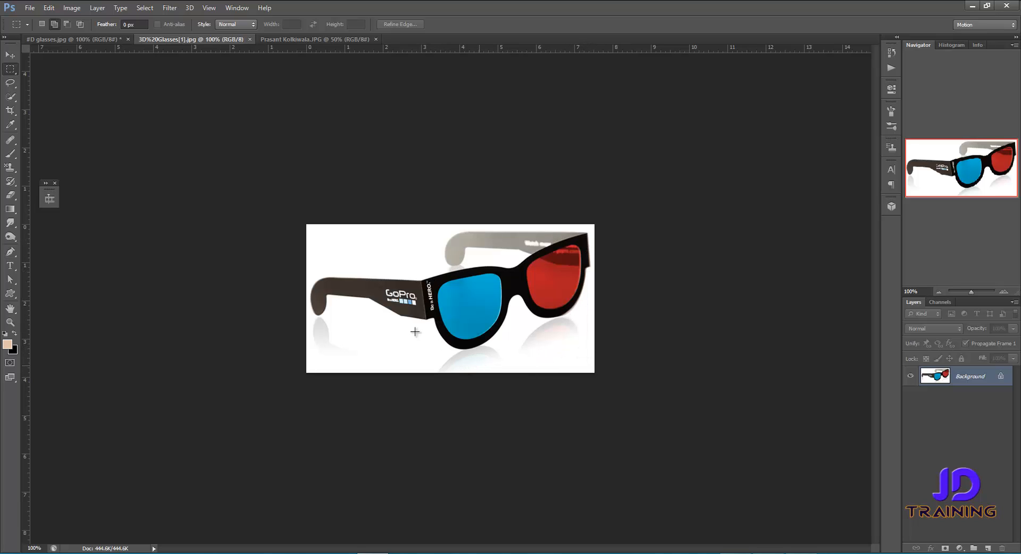
pyautogui.click(286, 39)
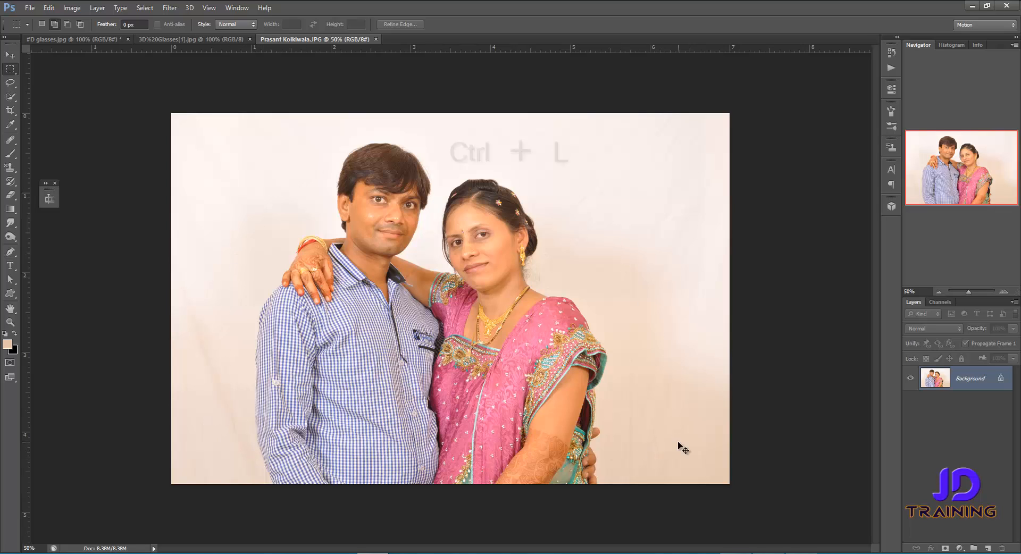
# - Whiten the photo's backdrop with Levels by sampling it as the white point, and set the midtone input level to 0.63
pyautogui.hotkey('ctrl', 'l')
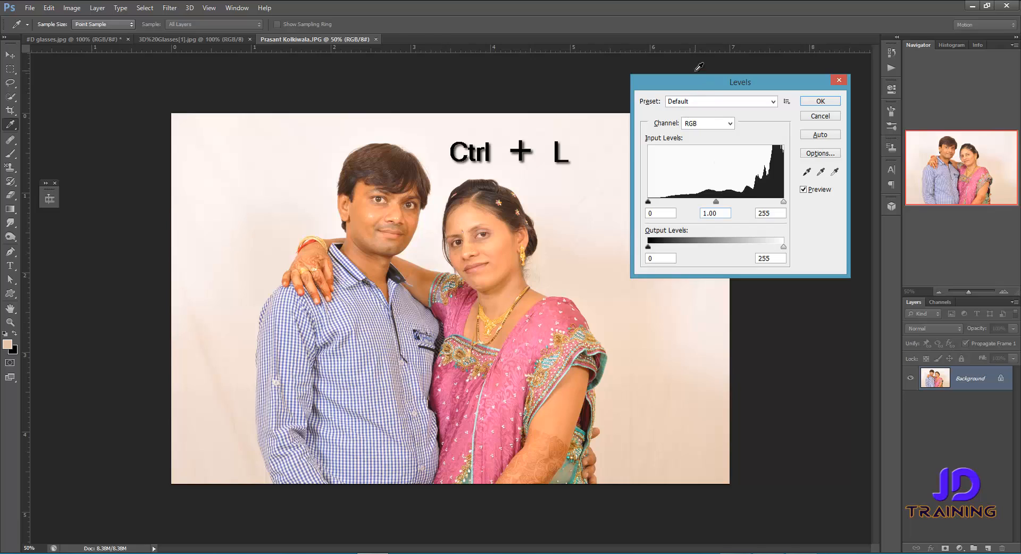
pyautogui.moveTo(706, 96); pyautogui.dragTo(708, 98)
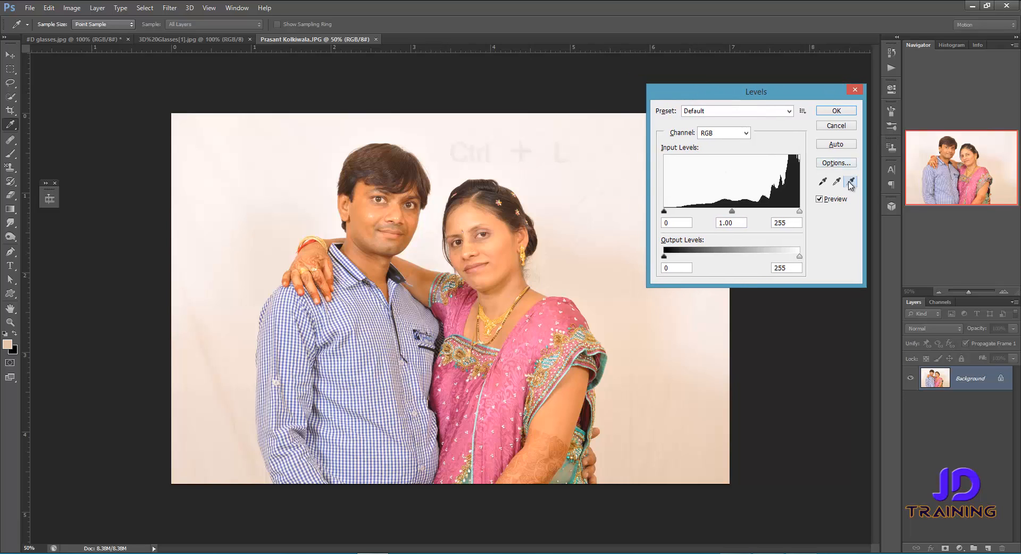
pyautogui.click(848, 180)
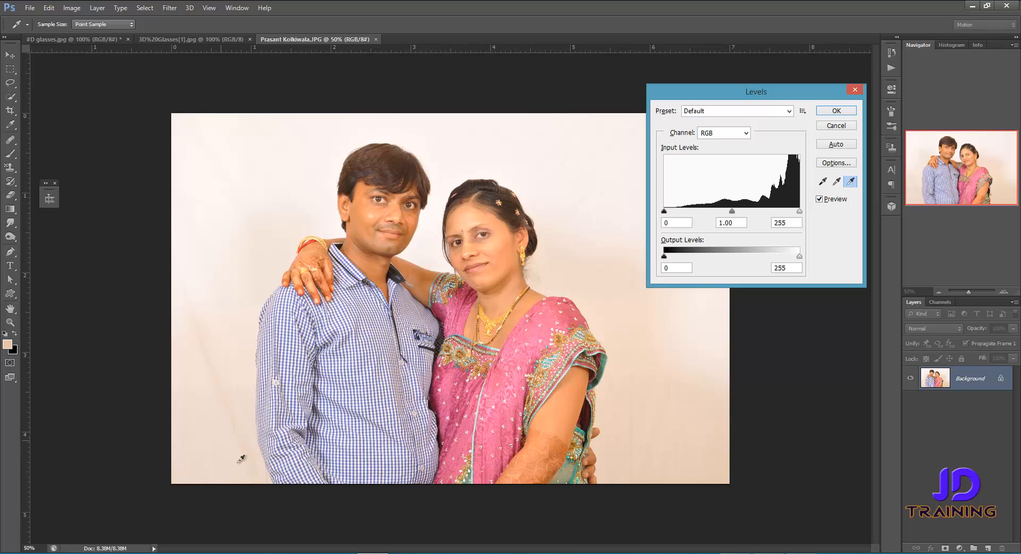
pyautogui.click(626, 449)
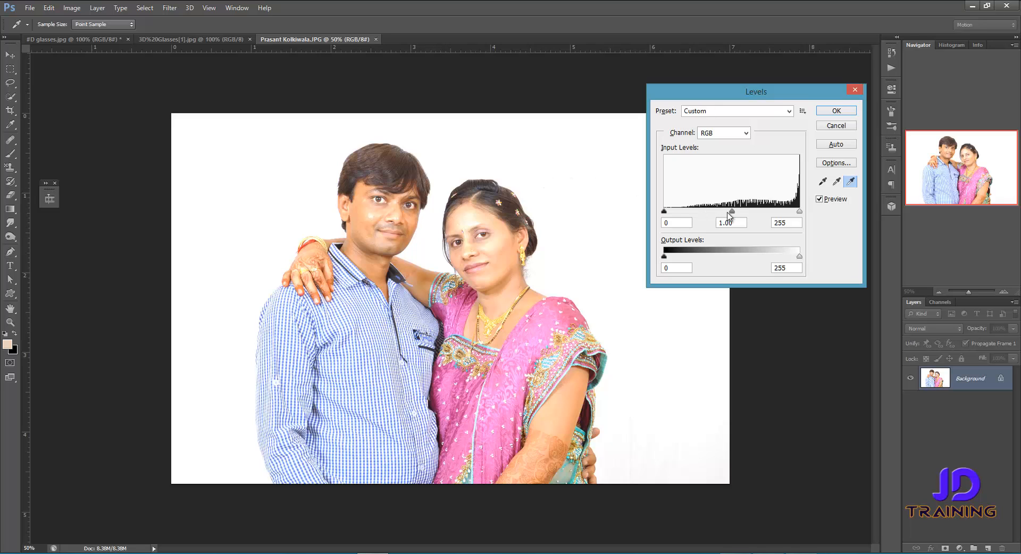
pyautogui.moveTo(733, 214); pyautogui.dragTo(751, 214)
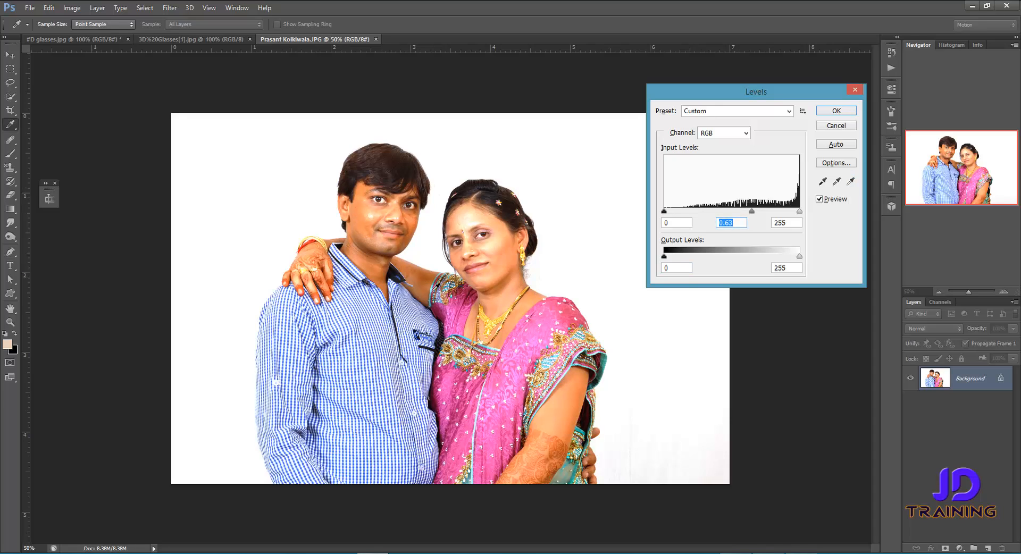
pyautogui.press('Return')
pyautogui.press('m')
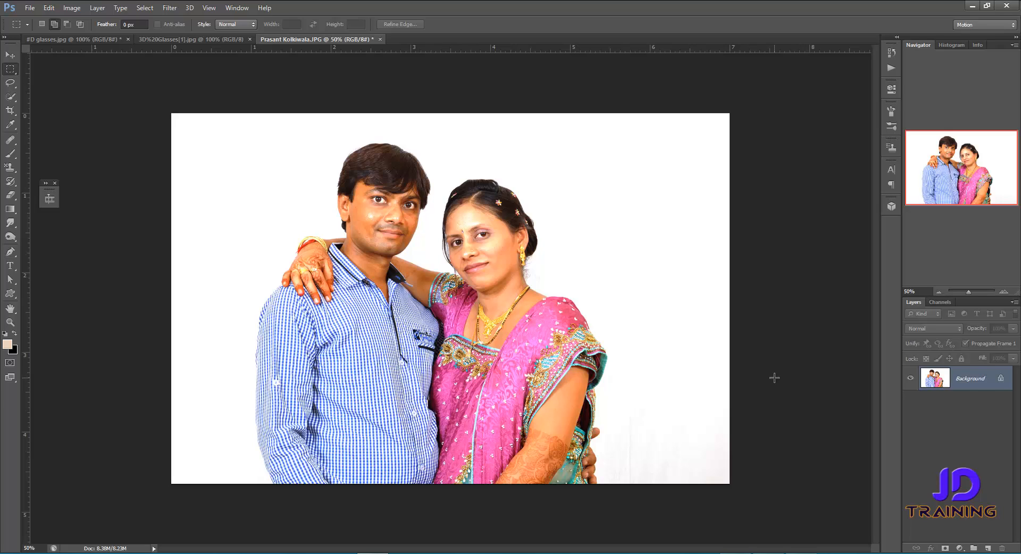
# - Duplicate the photo's Background layer and desaturate the copy
pyautogui.hotkey('ctrl', 'j')
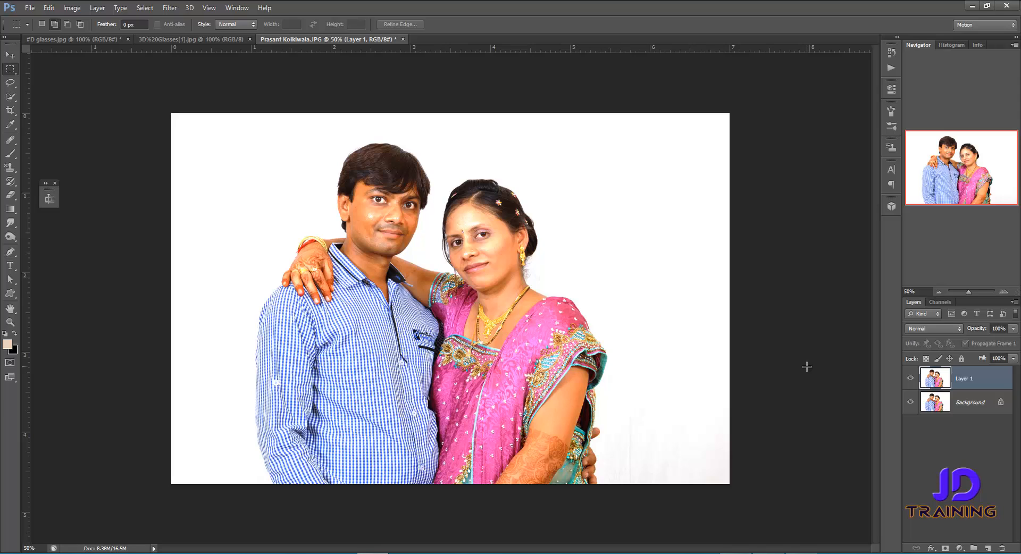
pyautogui.hotkey('ctrl', 'shift', 'u')
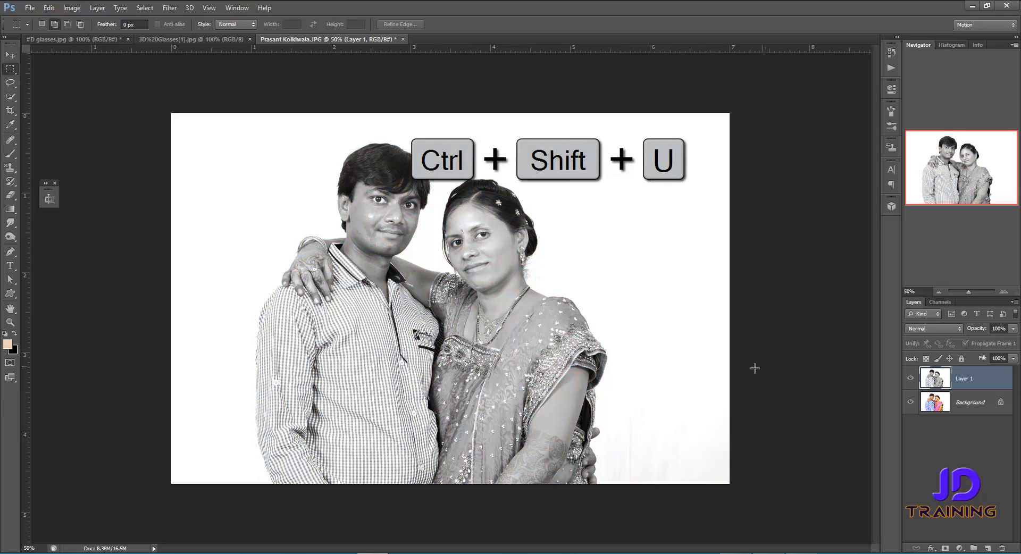
# - Hide the Background layer and duplicate the desaturated layer
pyautogui.click(911, 403)
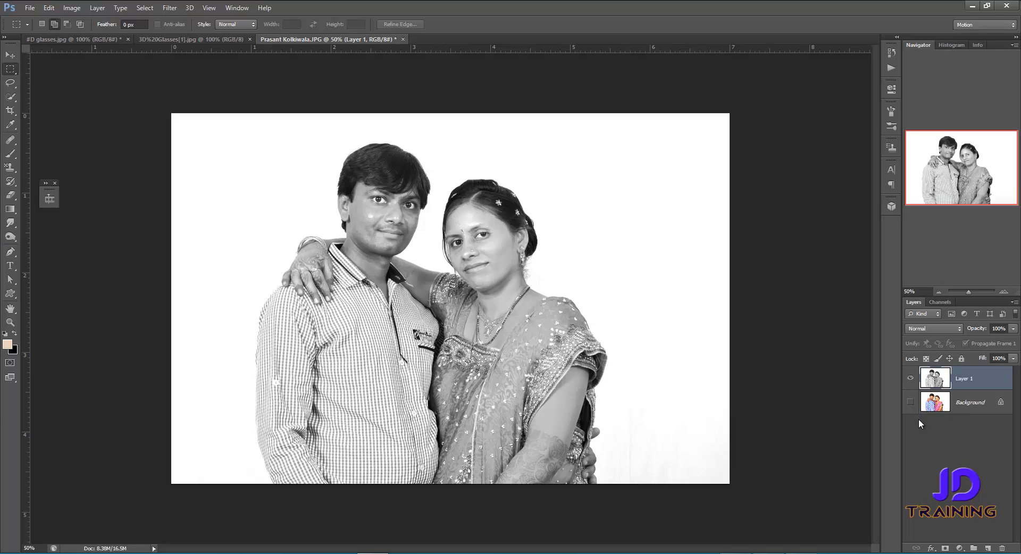
pyautogui.click(910, 378)
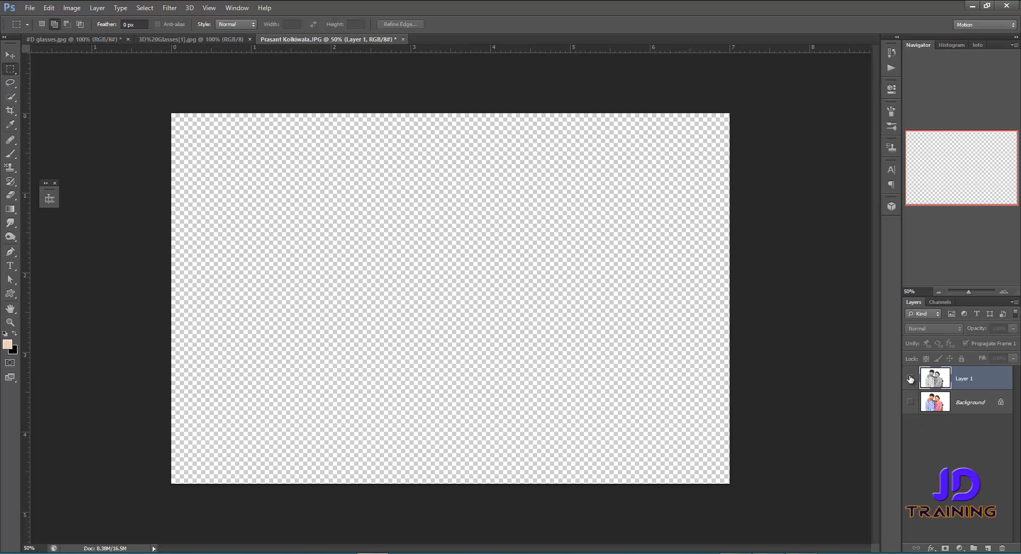
pyautogui.click(910, 378)
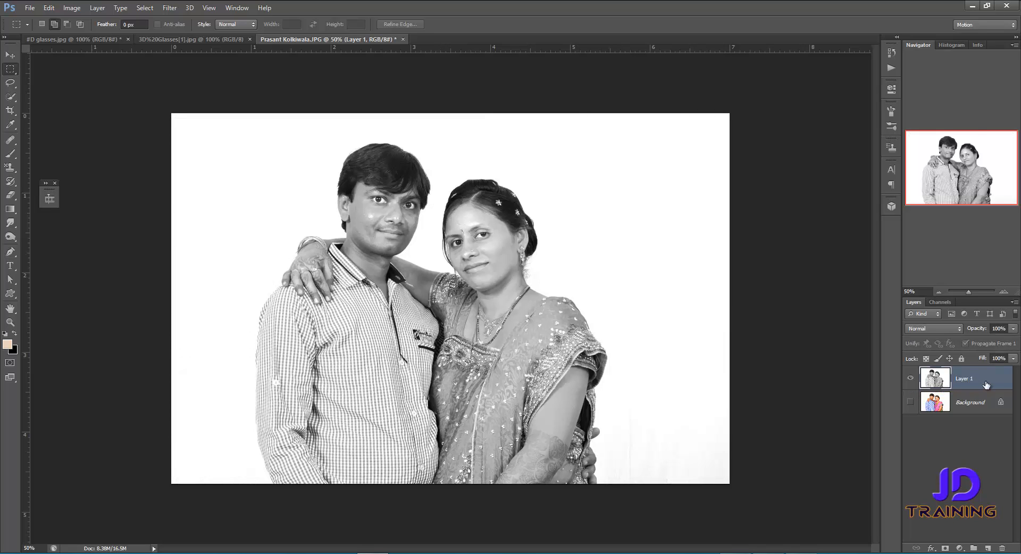
pyautogui.hotkey('ctrl', 'j')
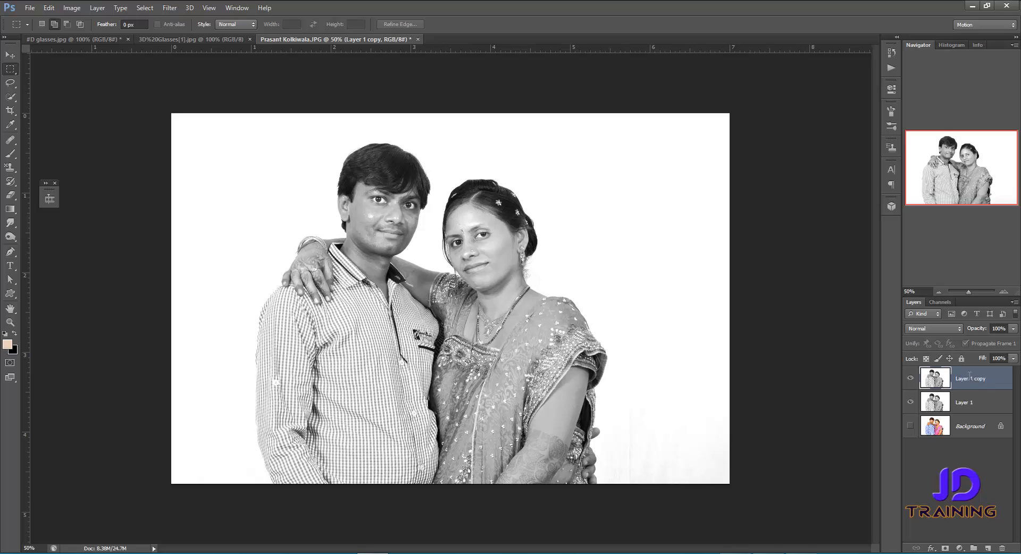
# - Rename the upper desaturated layer Cyan and the lower one Red
pyautogui.doubleClick(969, 378)
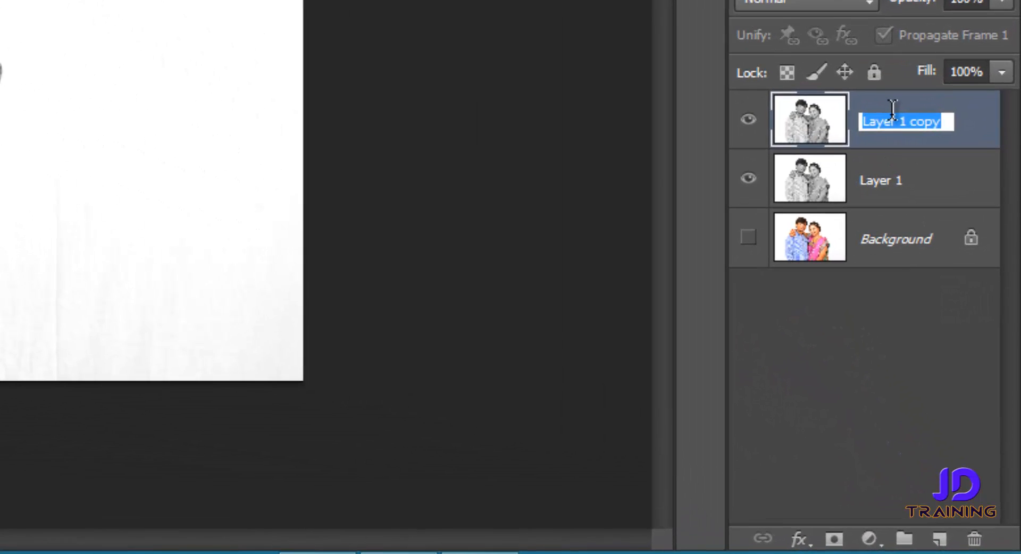
pyautogui.write('Cyan')
pyautogui.click(897, 211)
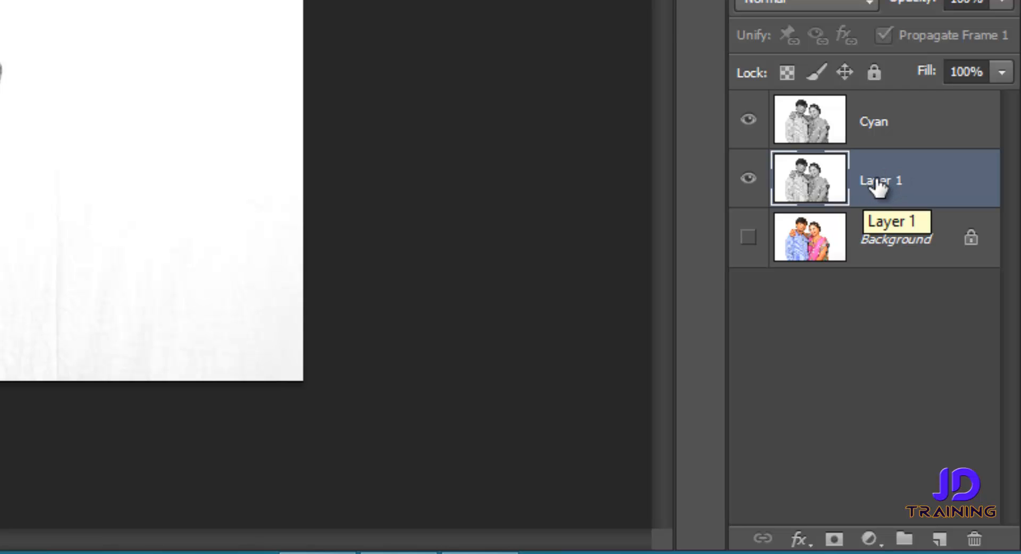
pyautogui.doubleClick(878, 181)
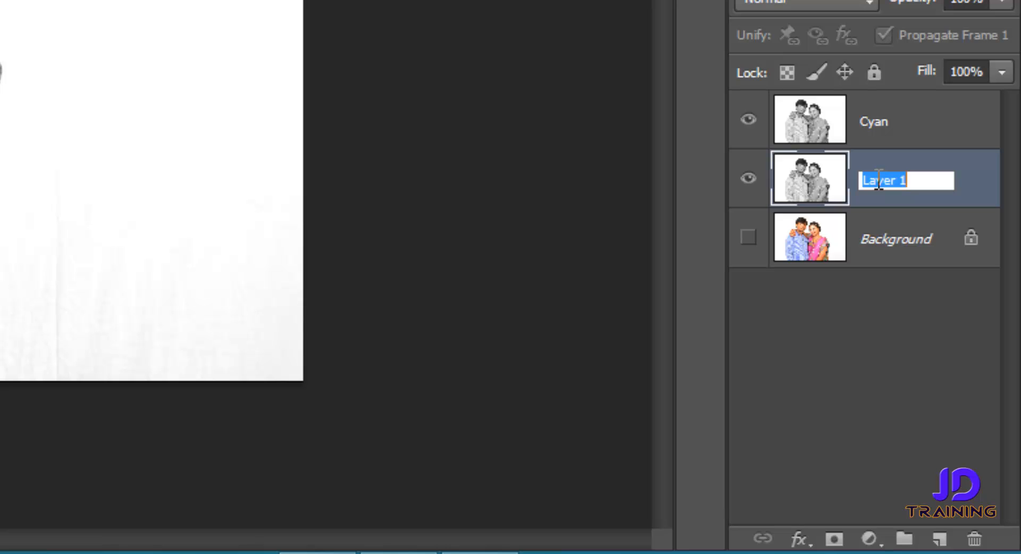
pyautogui.write('Red')
pyautogui.click(923, 122)
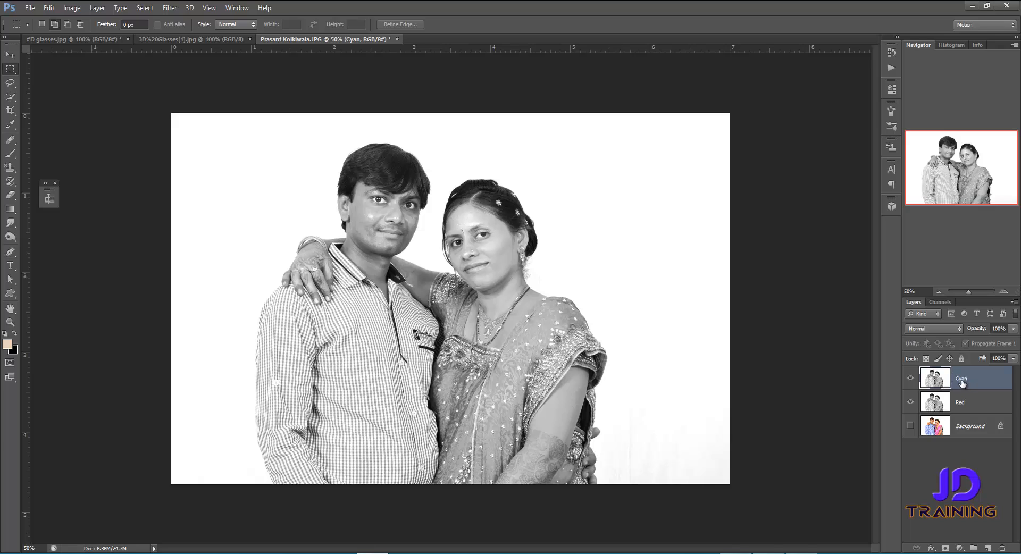
# - Turn off the R channel in the Cyan layer's blending options
pyautogui.doubleClick(994, 382)
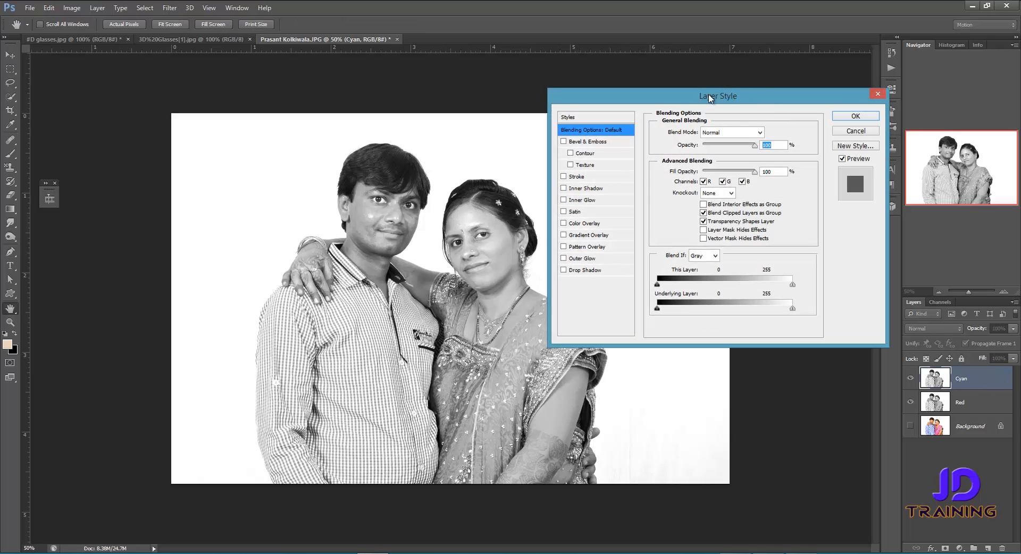
pyautogui.moveTo(676, 99); pyautogui.dragTo(658, 100)
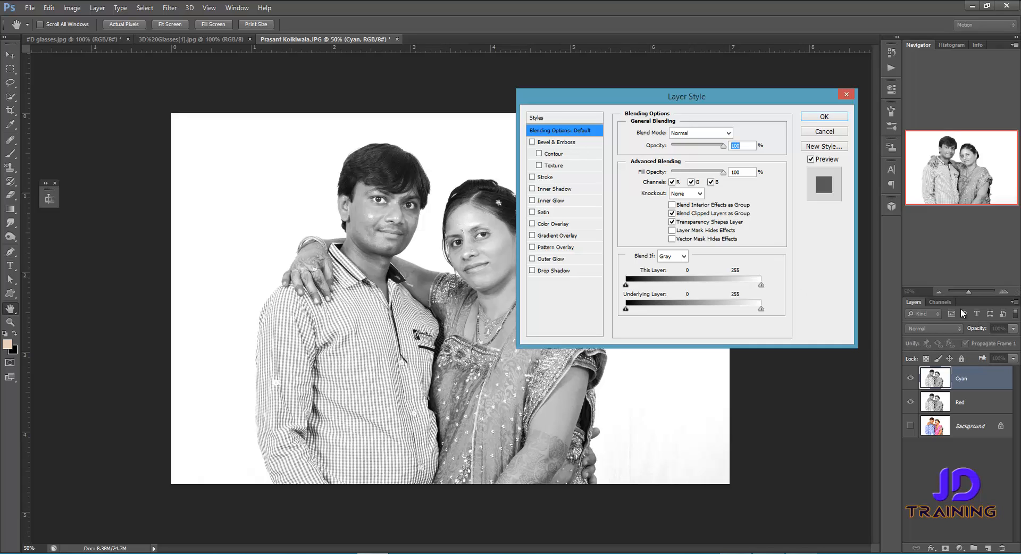
pyautogui.moveTo(656, 91); pyautogui.dragTo(645, 80)
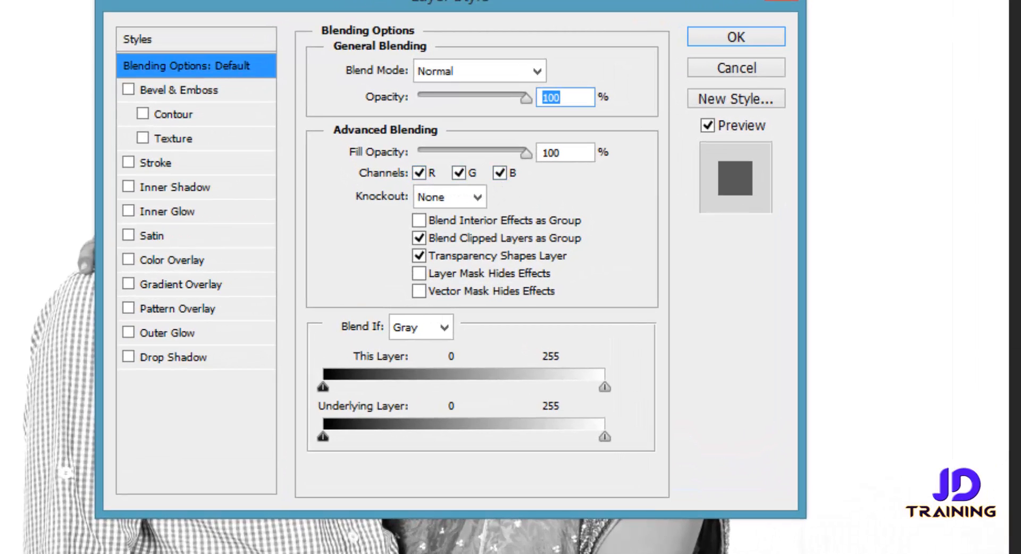
pyautogui.click(419, 172)
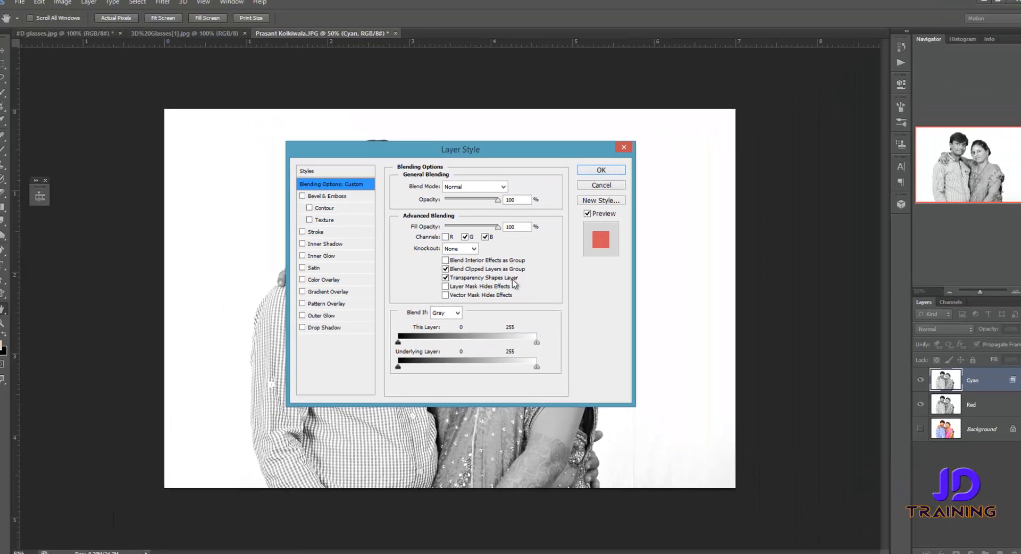
pyautogui.click(619, 175)
pyautogui.press('m')
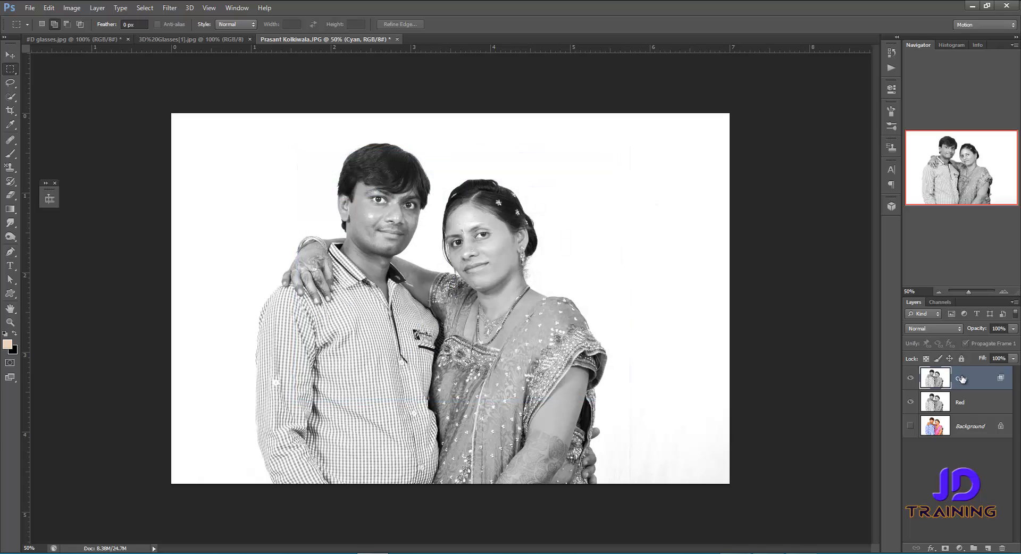
# - Turn off the G and B channels in the Red layer's blending options, leaving only R on
pyautogui.click(984, 405)
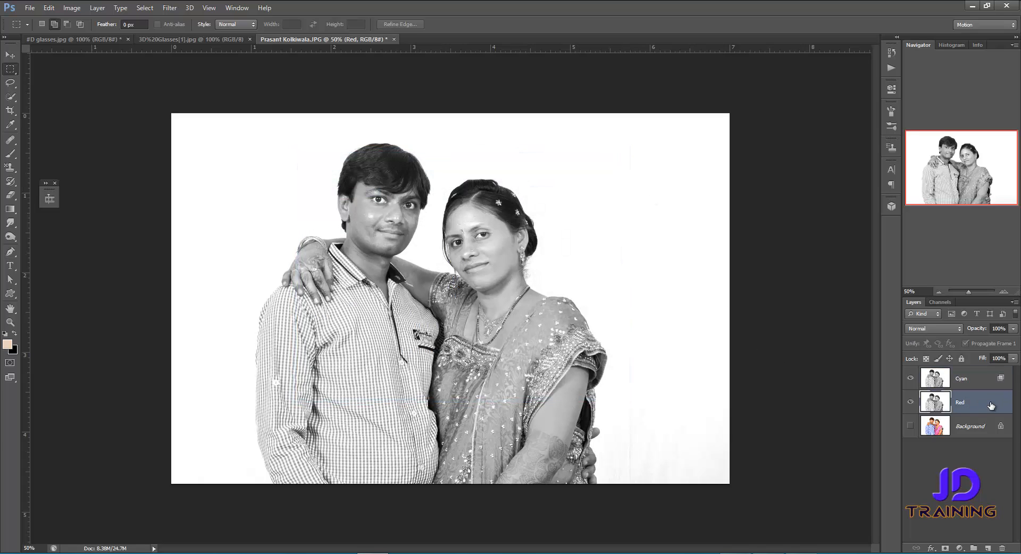
pyautogui.doubleClick(991, 405)
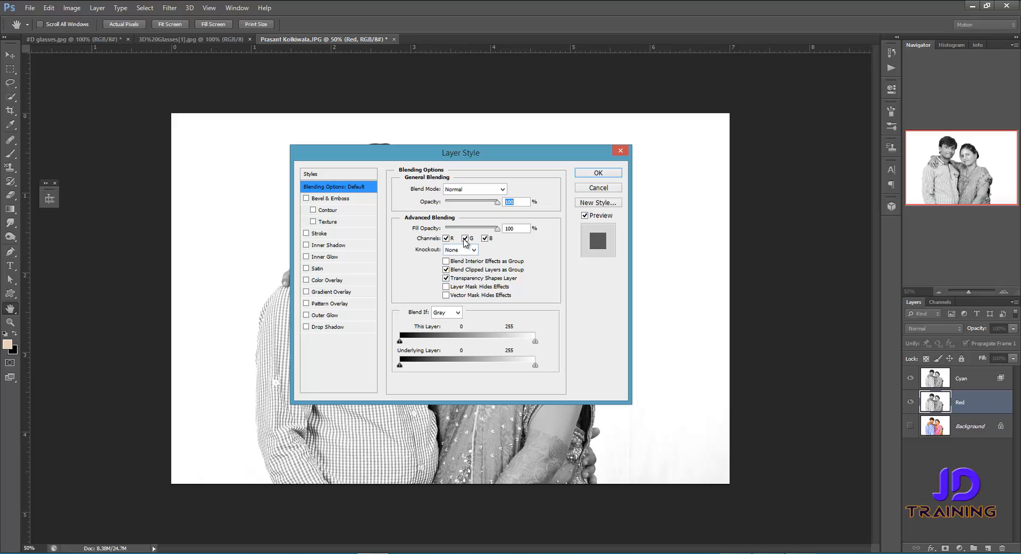
pyautogui.click(465, 238)
pyautogui.click(485, 239)
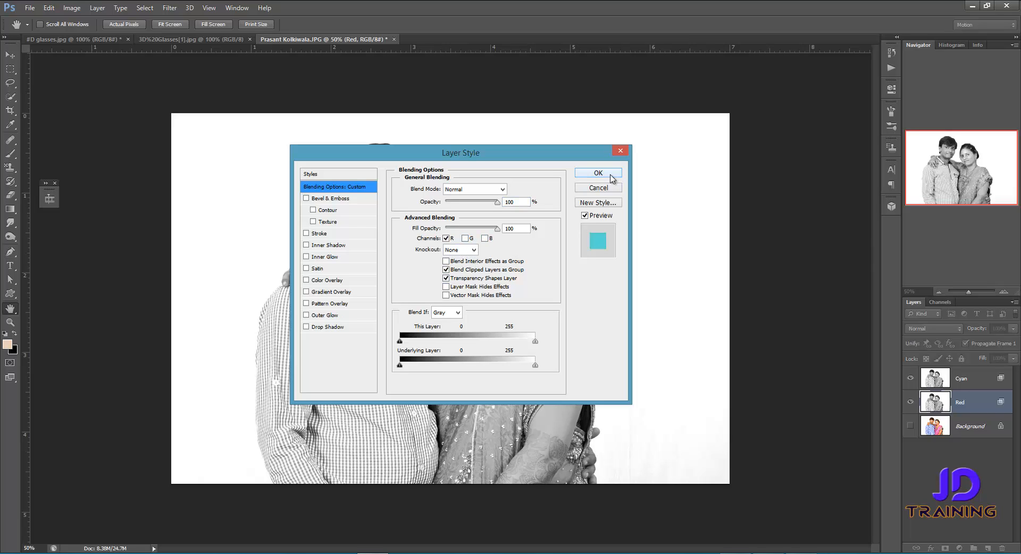
pyautogui.click(611, 177)
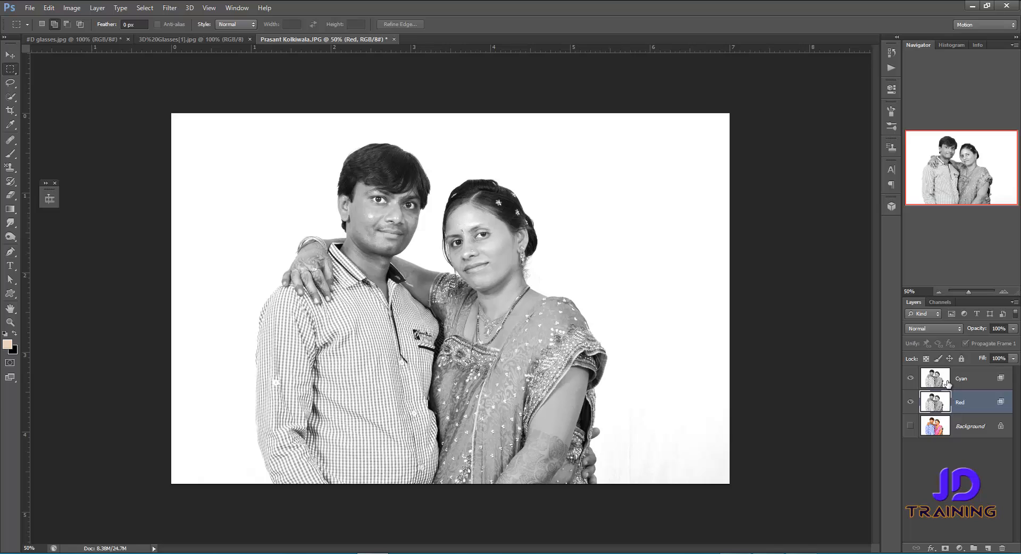
# - Check the Red and Cyan layers one at a time by toggling each other's visibility
pyautogui.click(910, 378)
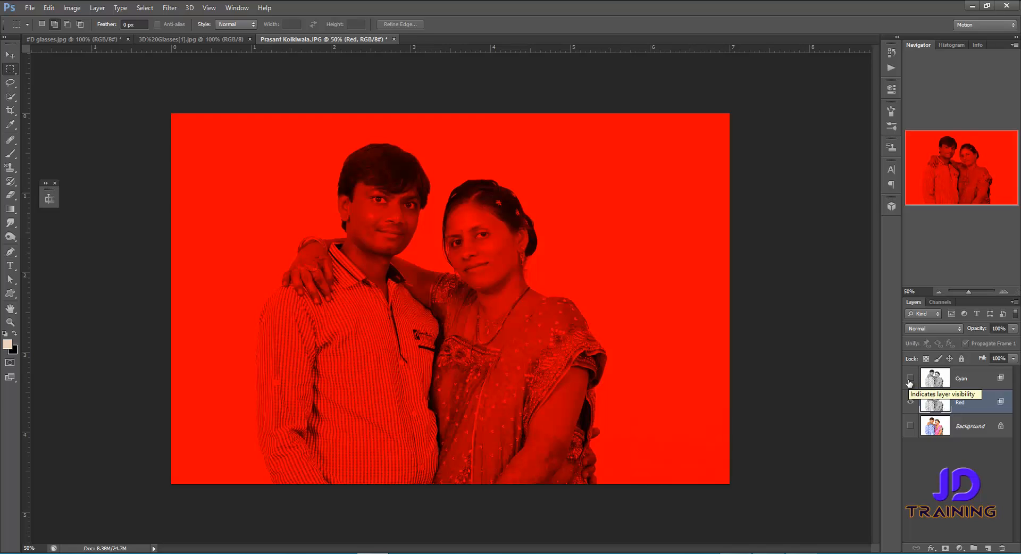
pyautogui.click(910, 379)
pyautogui.click(910, 403)
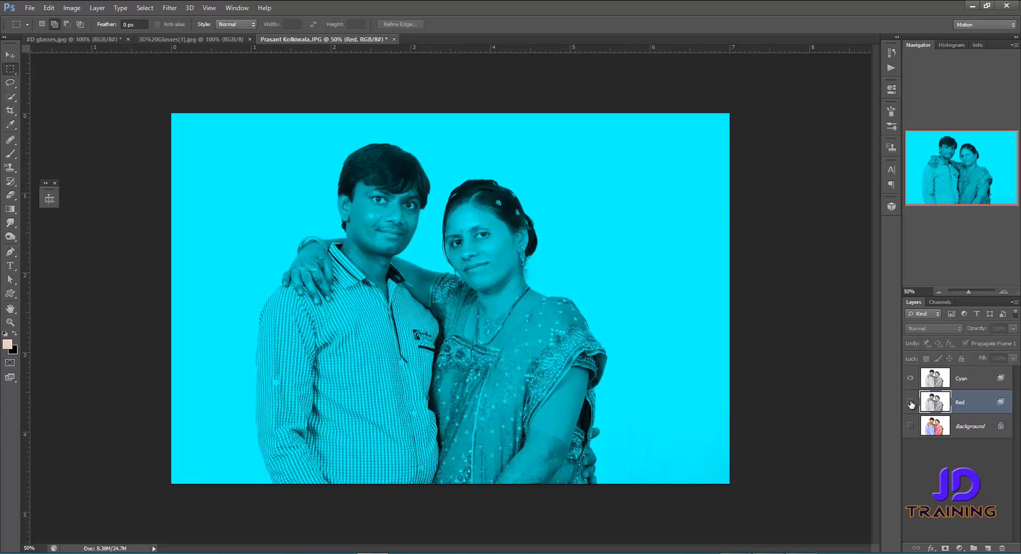
pyautogui.click(910, 403)
# - Hide the Cyan layer and darken the midtones of the Red layer with Levels
pyautogui.click(910, 378)
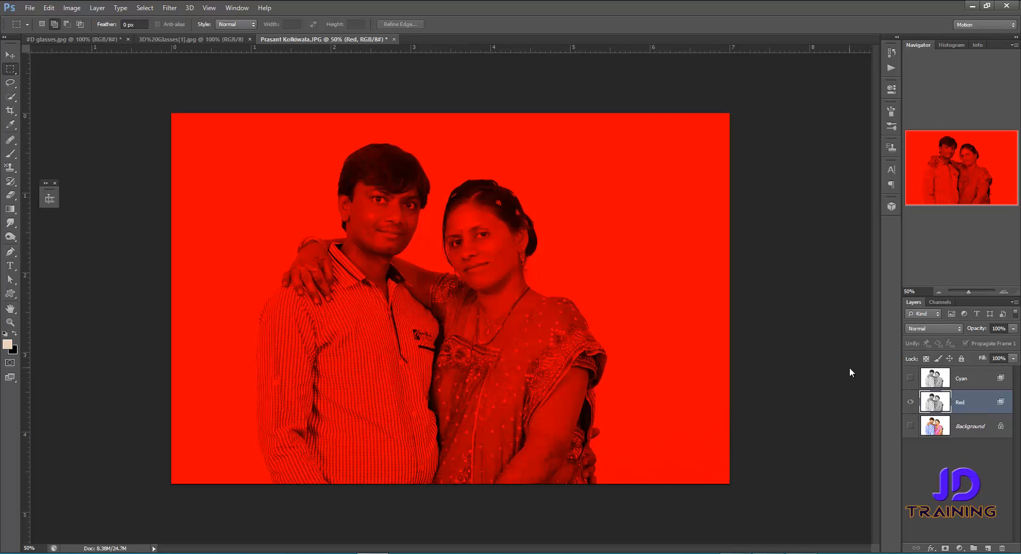
pyautogui.hotkey('ctrl', 'l')
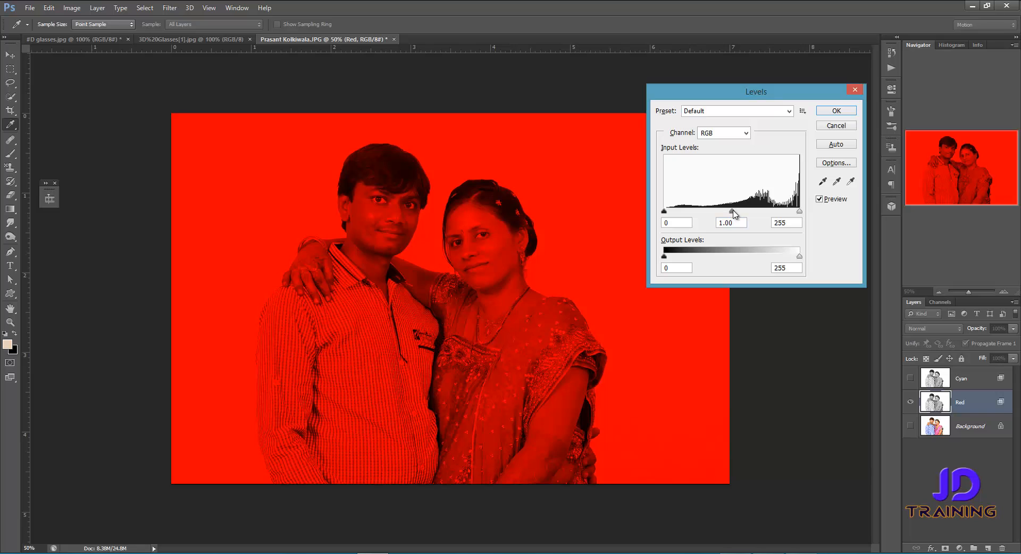
pyautogui.moveTo(734, 212); pyautogui.dragTo(748, 212)
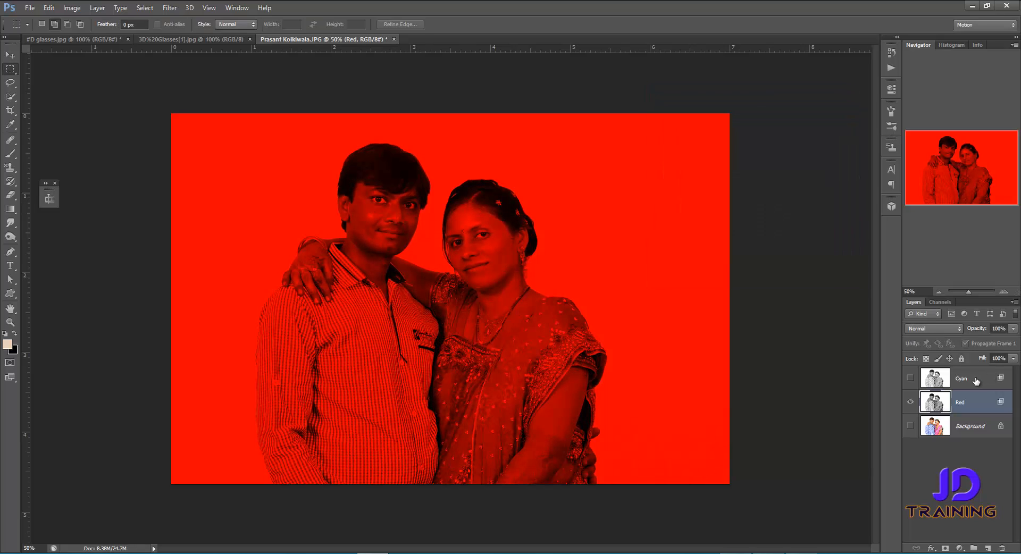
# - Show the Cyan layer in place of the Red layer and darken its midtones to 0.73 with Levels
pyautogui.click(957, 378)
pyautogui.click(910, 378)
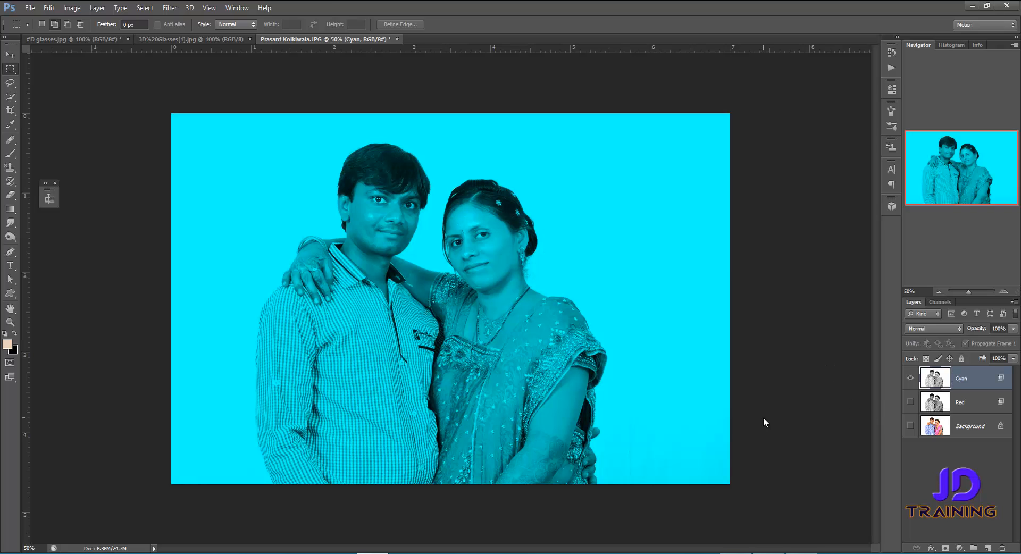
pyautogui.hotkey('ctrl', 'l')
pyautogui.moveTo(734, 212); pyautogui.dragTo(748, 215)
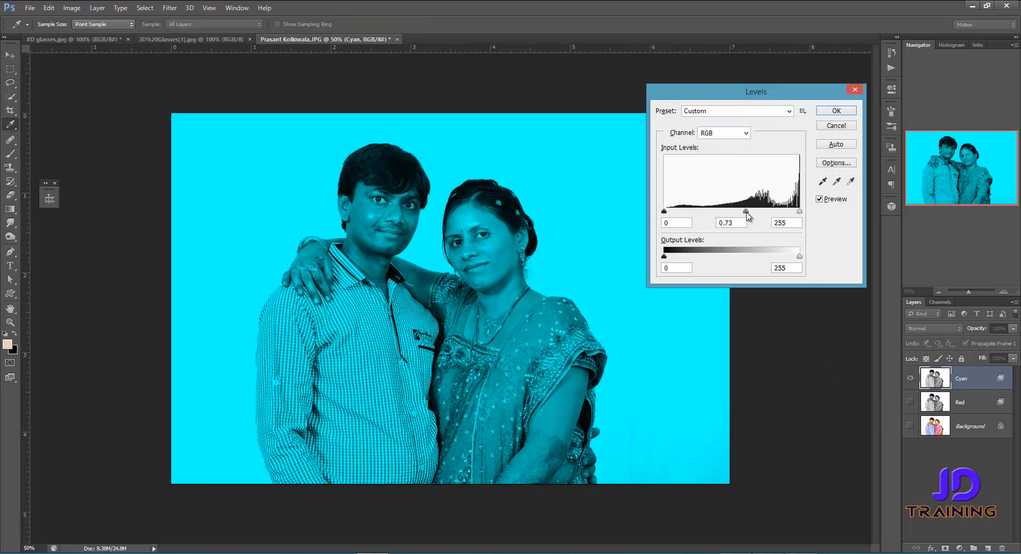
pyautogui.click(848, 114)
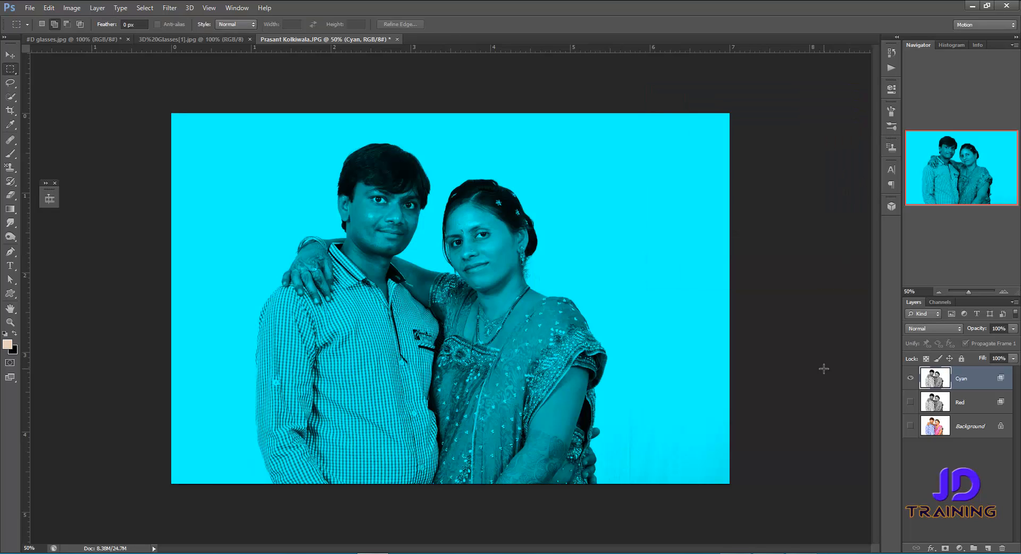
# - Make the Red layer visible again and shift the Cyan layer 10 px to the right with Free Transform
pyautogui.click(911, 402)
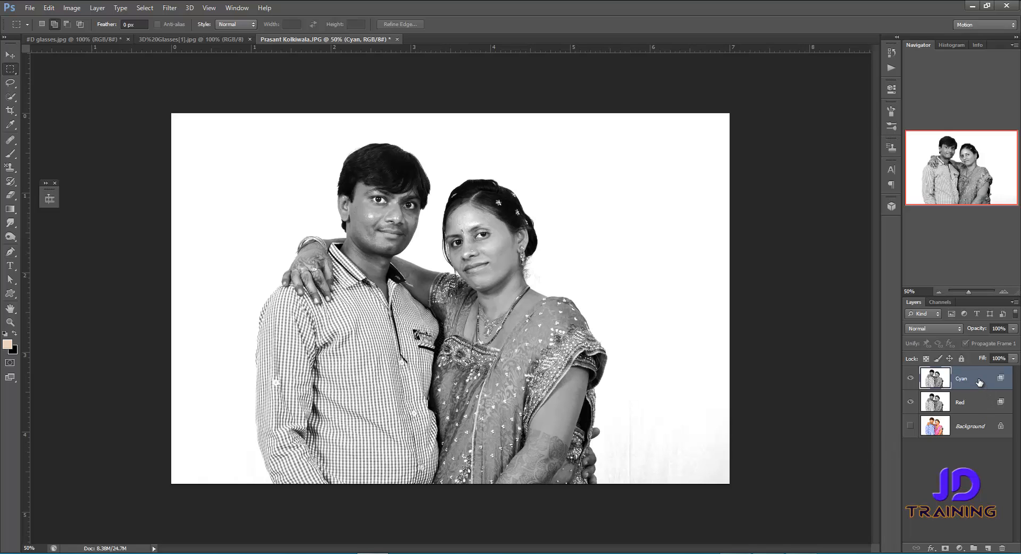
pyautogui.hotkey('ctrl', 't')
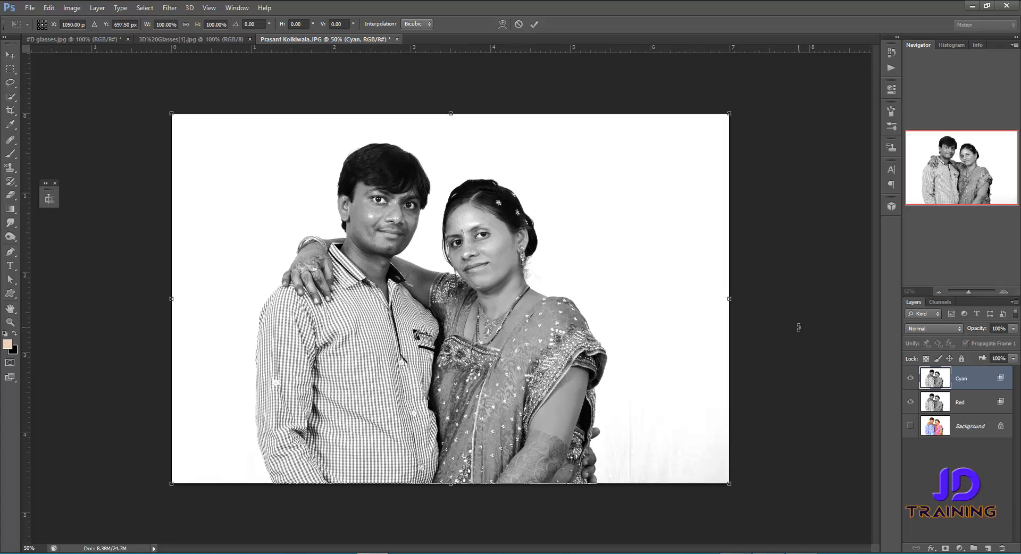
pyautogui.press('Right')
pyautogui.press('Right')
pyautogui.press('Right')
pyautogui.press('Right')
pyautogui.press('Right')
pyautogui.press('Right')
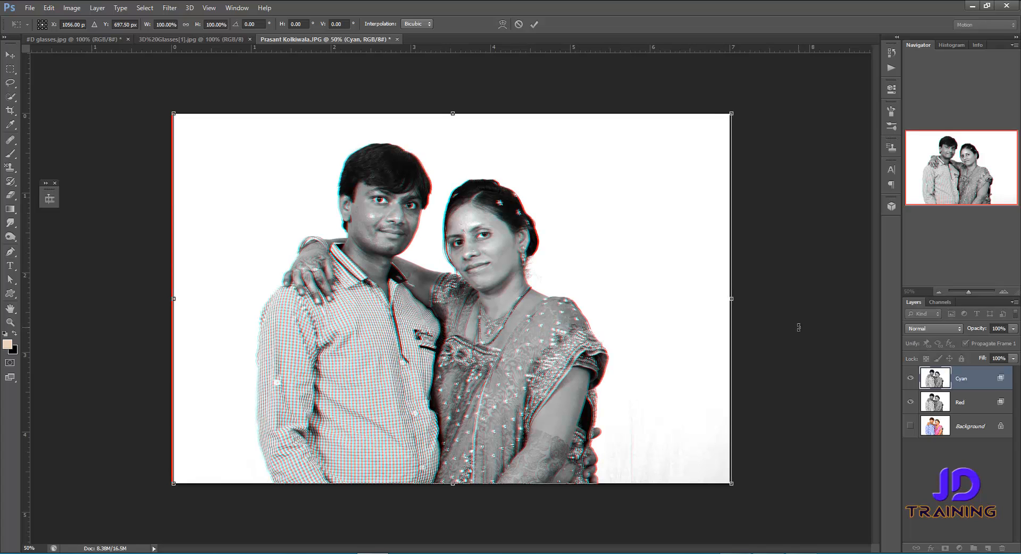
pyautogui.press('Right')
pyautogui.press('Right')
pyautogui.press('Right')
pyautogui.press('Right')
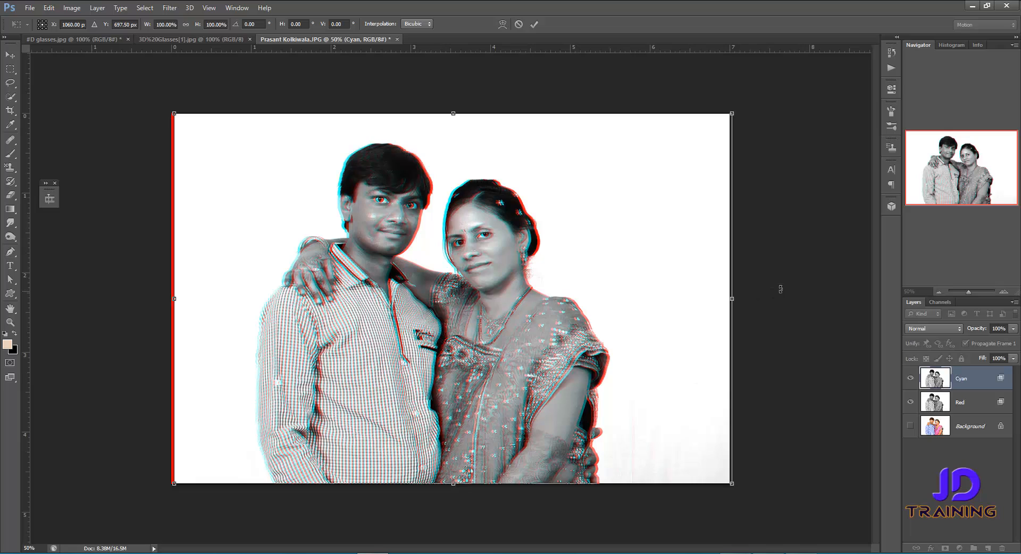
pyautogui.press('Return')
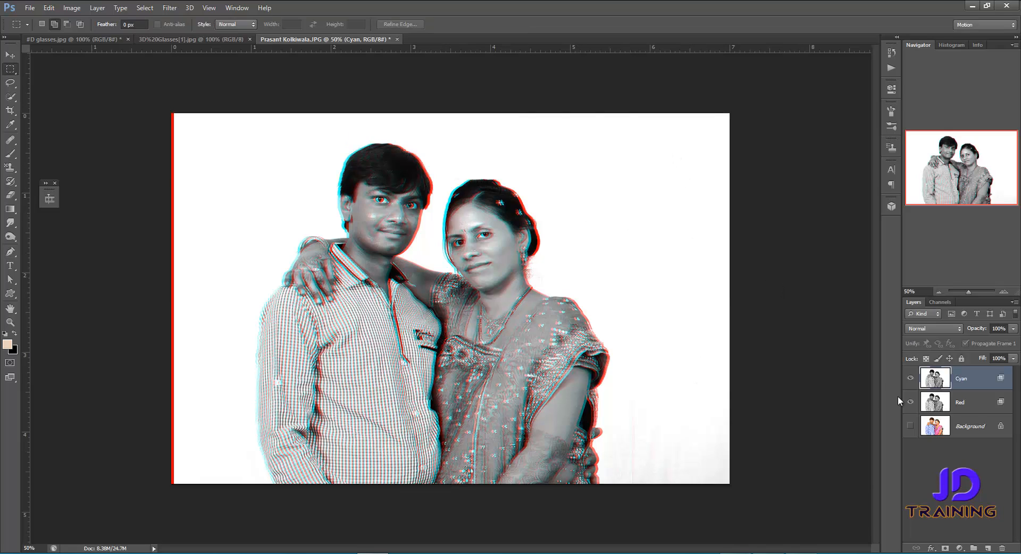
# - Shift the Red layer 10 px to the left with Free Transform
pyautogui.click(970, 402)
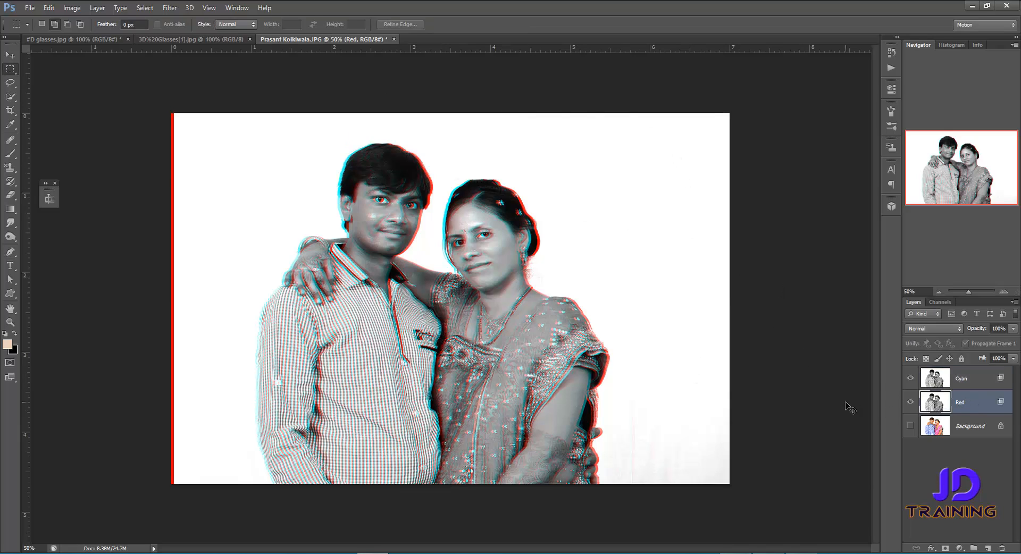
pyautogui.hotkey('ctrl', 't')
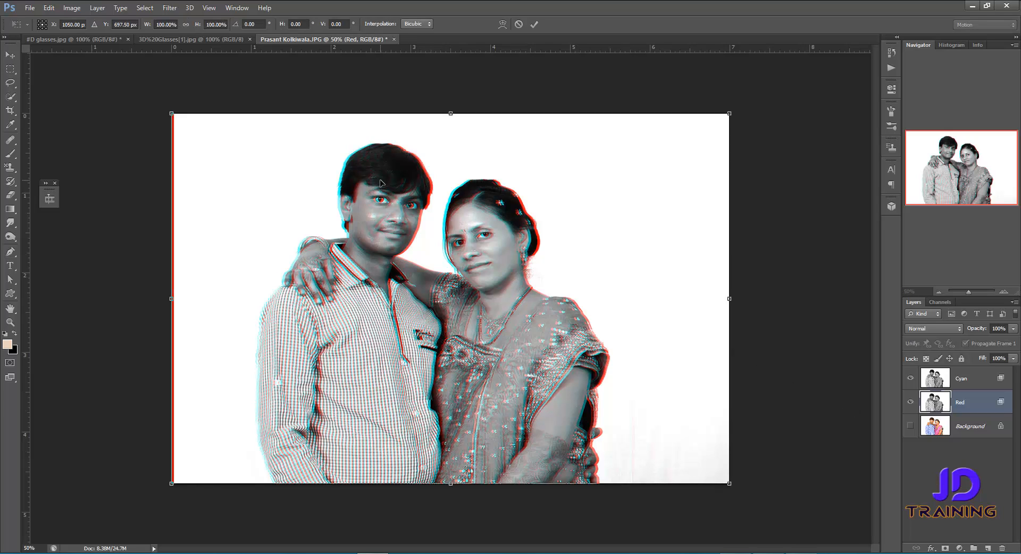
pyautogui.press('Left')
pyautogui.press('Left')
pyautogui.press('Left')
pyautogui.press('Left')
pyautogui.press('Left')
pyautogui.press('Left')
pyautogui.press('Left')
pyautogui.press('Left')
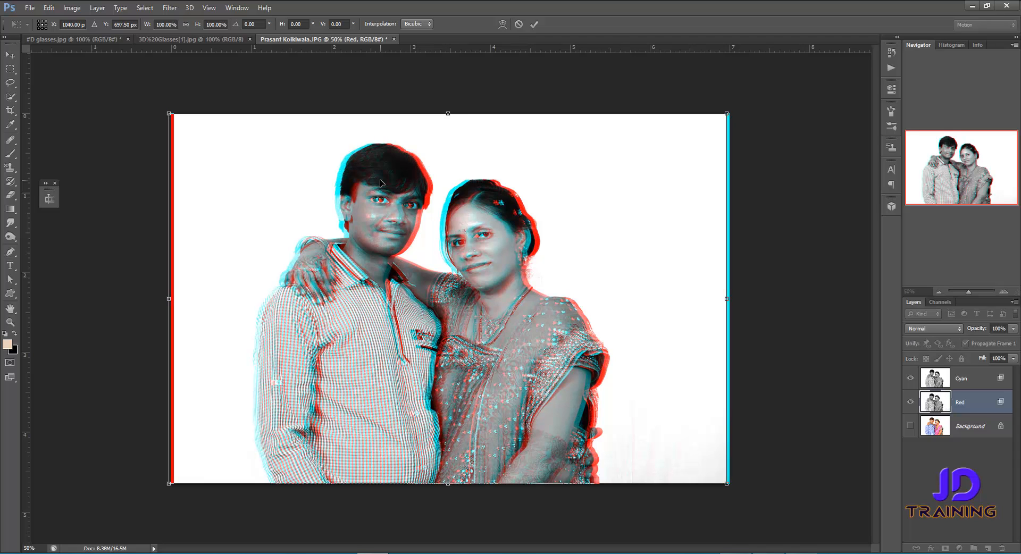
pyautogui.press('Return')
pyautogui.press('m')
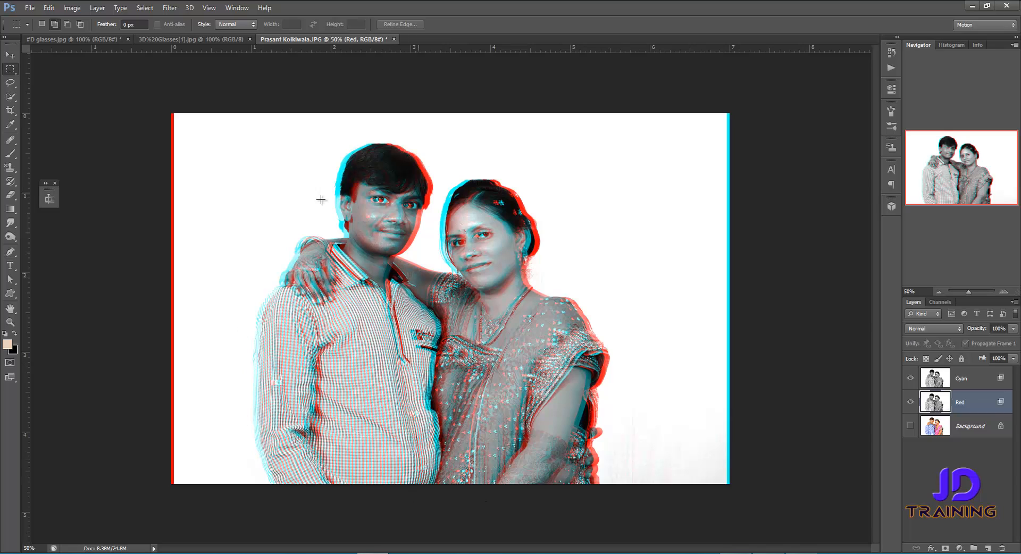
# - View the red-cyan glasses image for reference, then return to the couple's photo
pyautogui.click(181, 39)
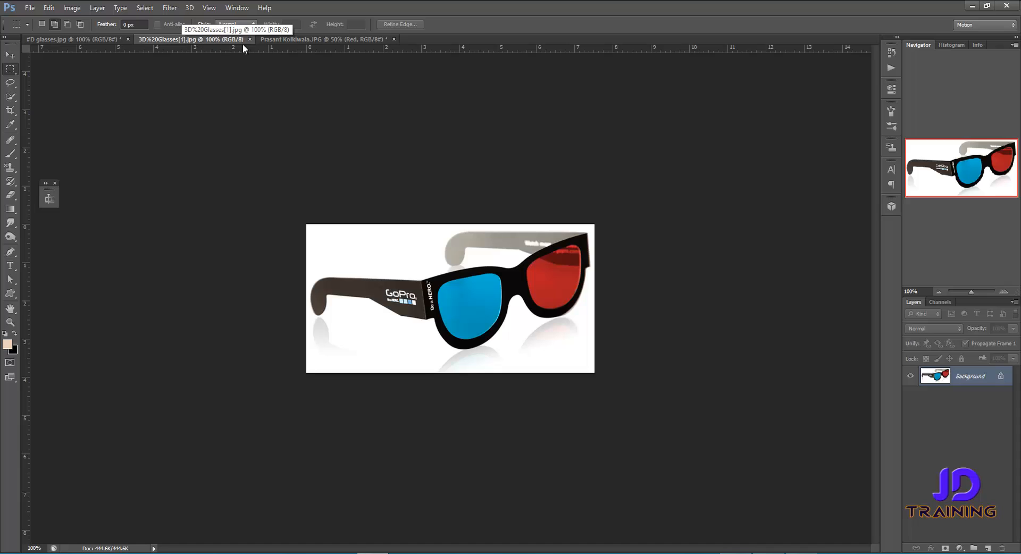
pyautogui.click(277, 39)
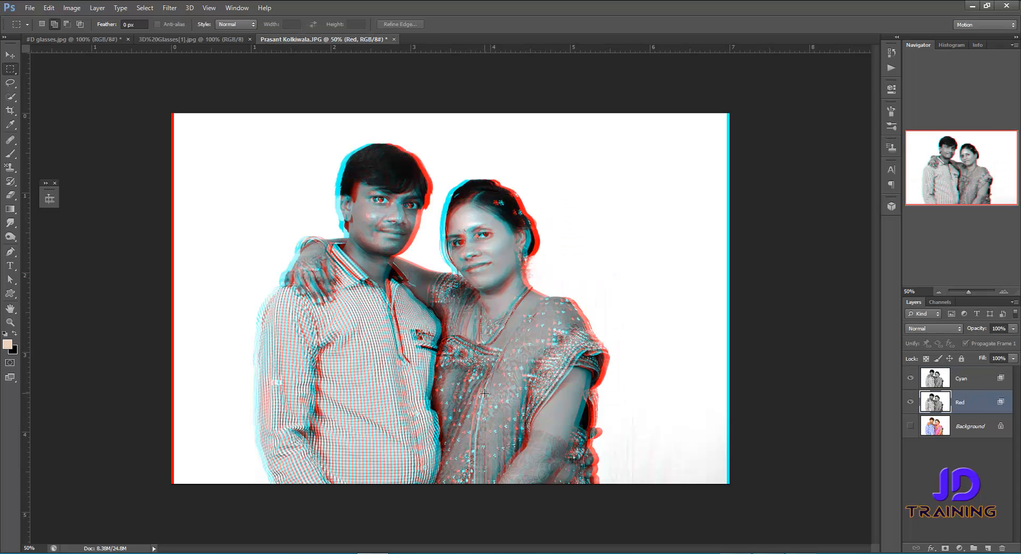